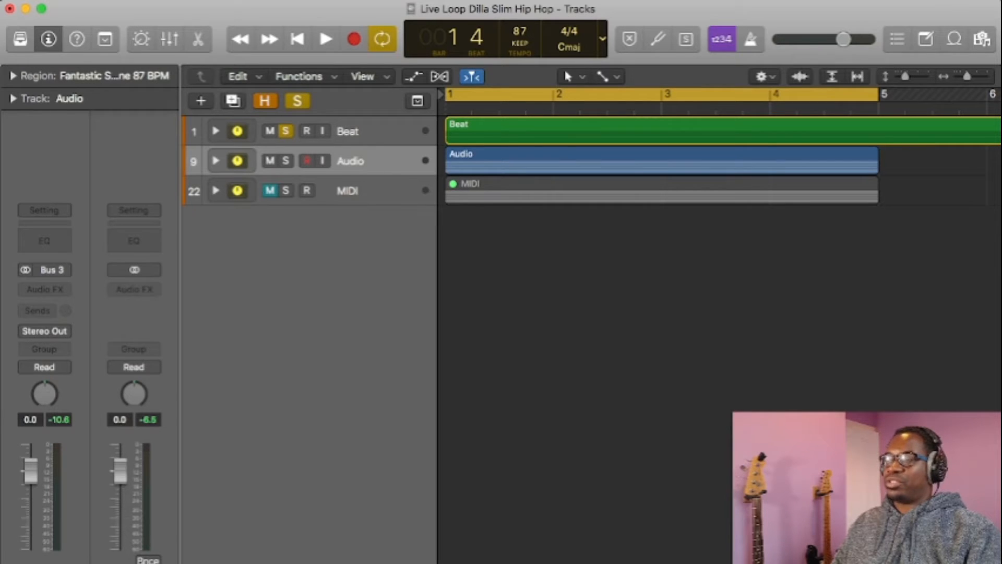
# Step: Take the Beat stack out of solo and play back the Audio stack on its own
pyautogui.click(285, 131)
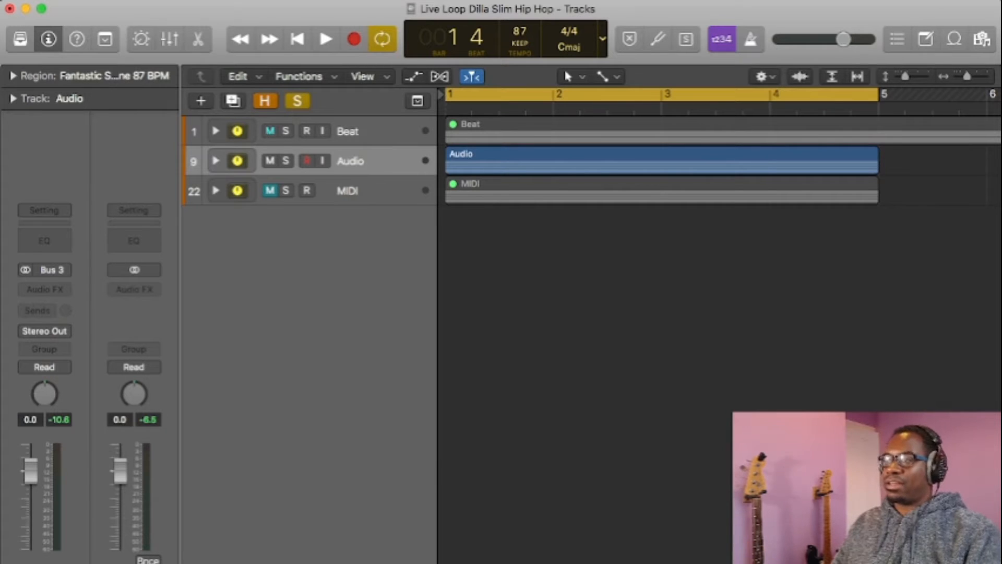
pyautogui.press('space')
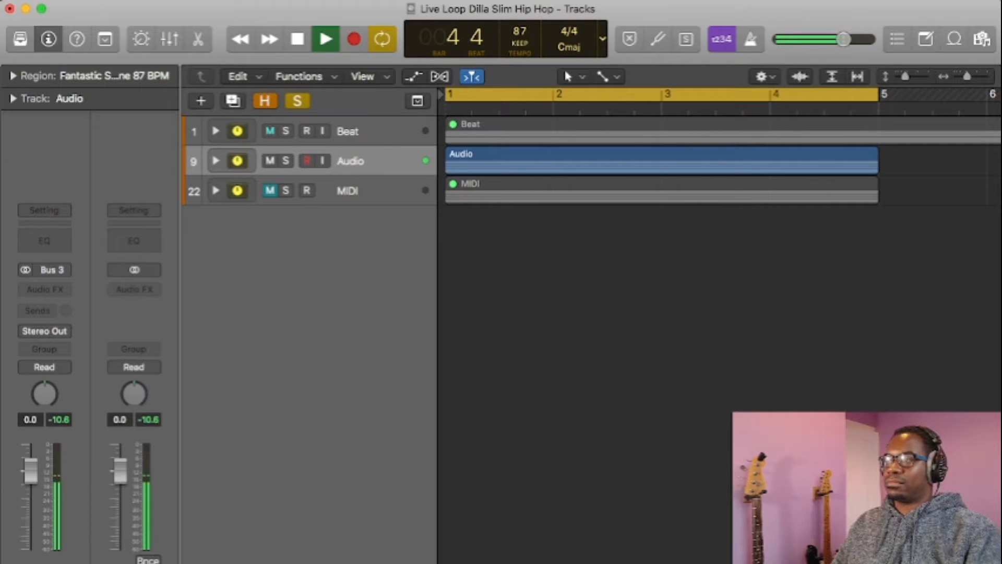
pyautogui.press('space')
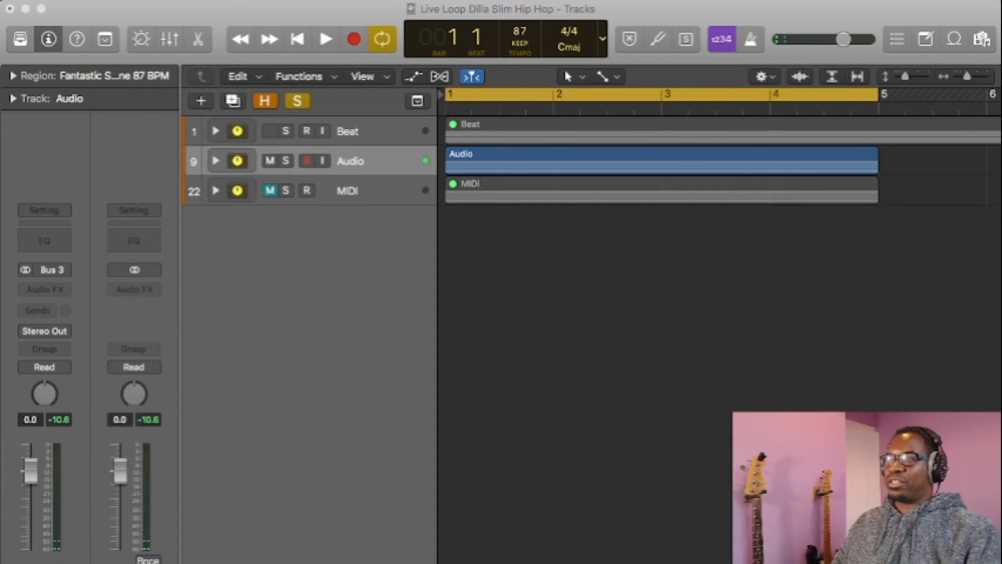
pyautogui.press('super+Tab')
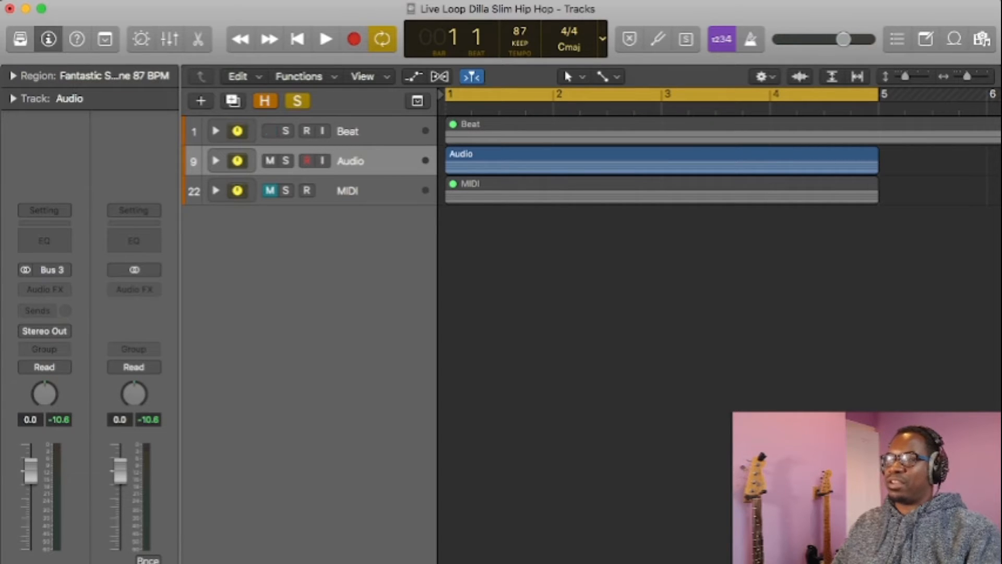
# Step: Expand the Beat stack to show its tracks and mute the Audio stack
pyautogui.click(216, 161)
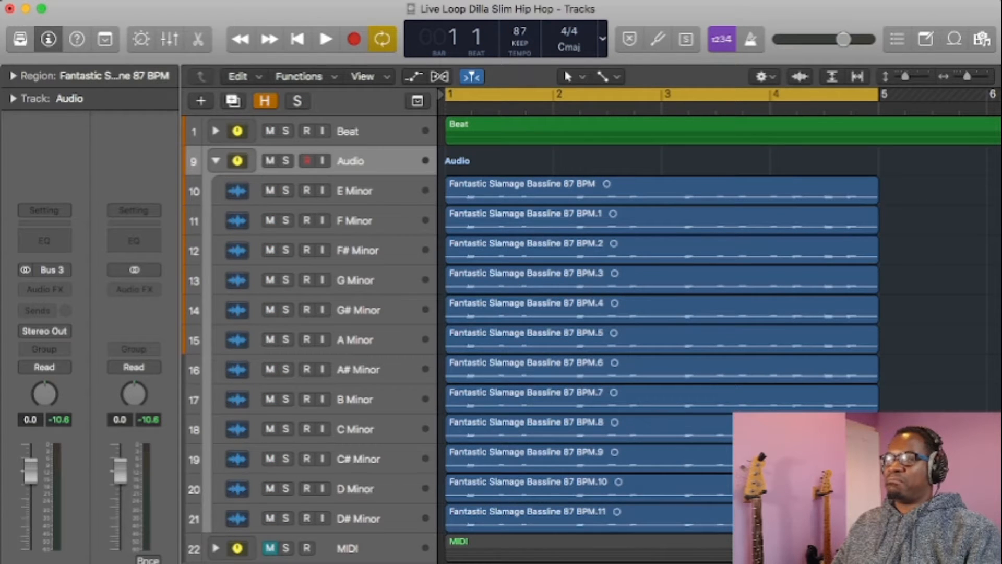
pyautogui.click(215, 161)
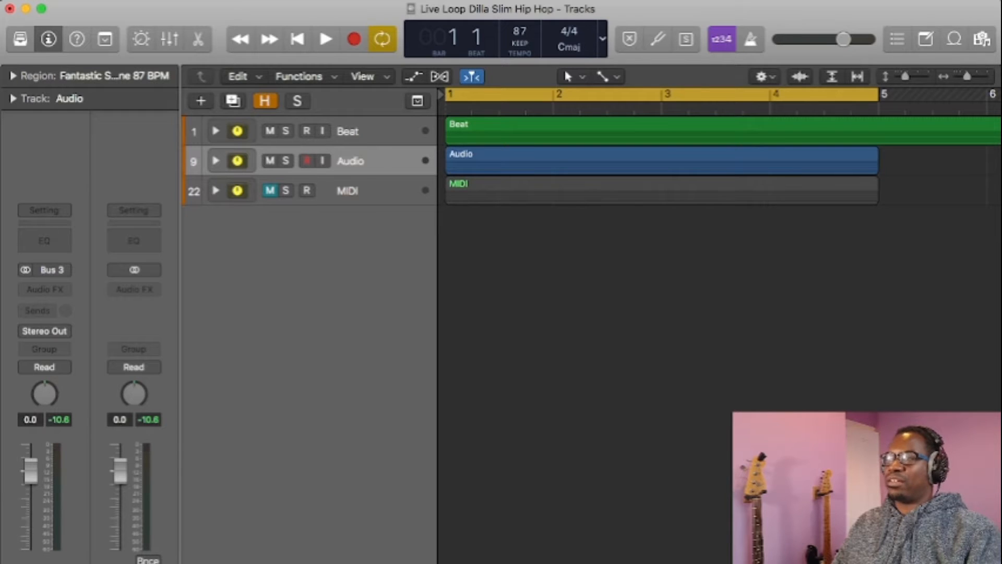
pyautogui.click(216, 131)
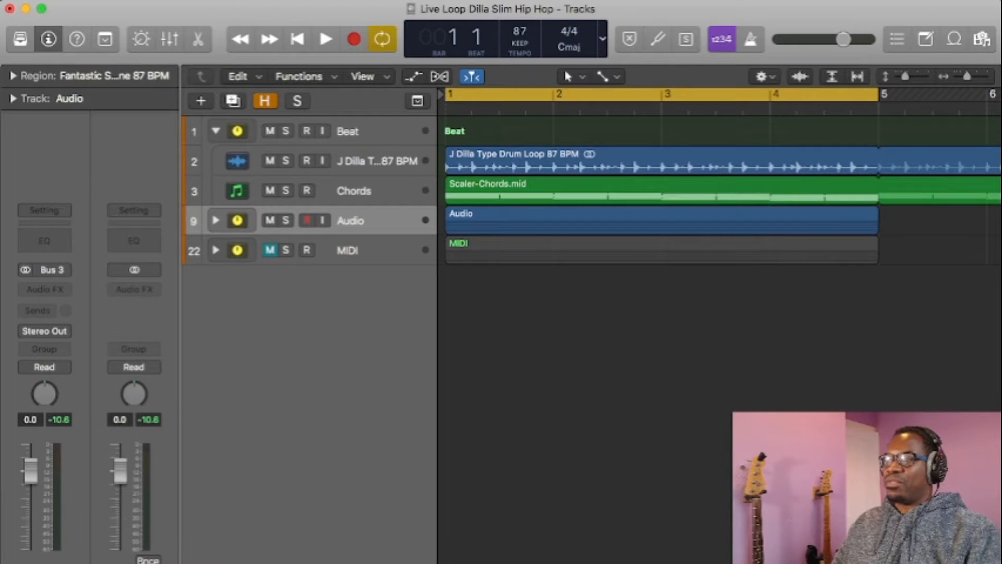
pyautogui.press('m')
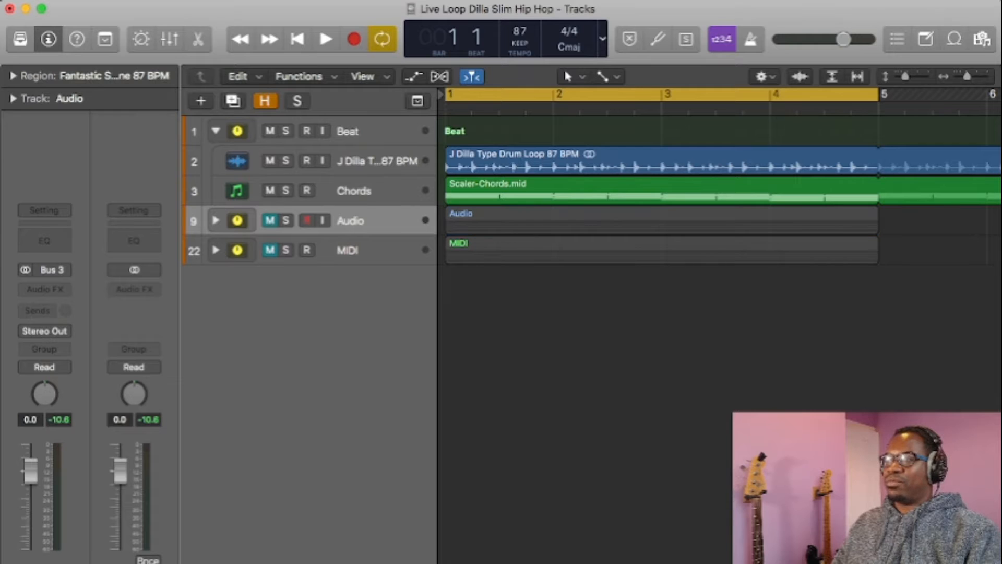
# Step: Select the Chords track and play its chords together with the unmuted J Dilla drum loop
pyautogui.click(270, 161)
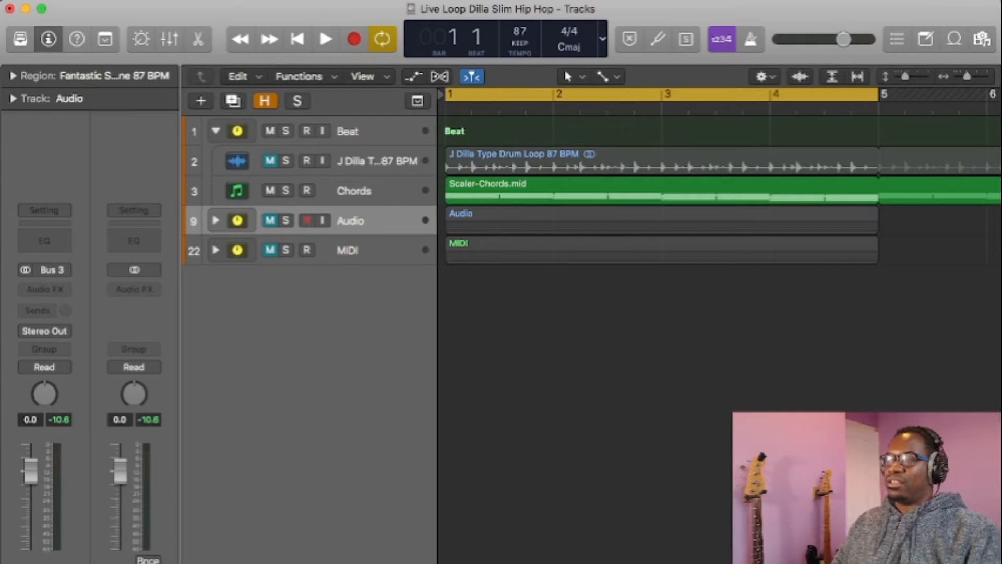
pyautogui.click(354, 191)
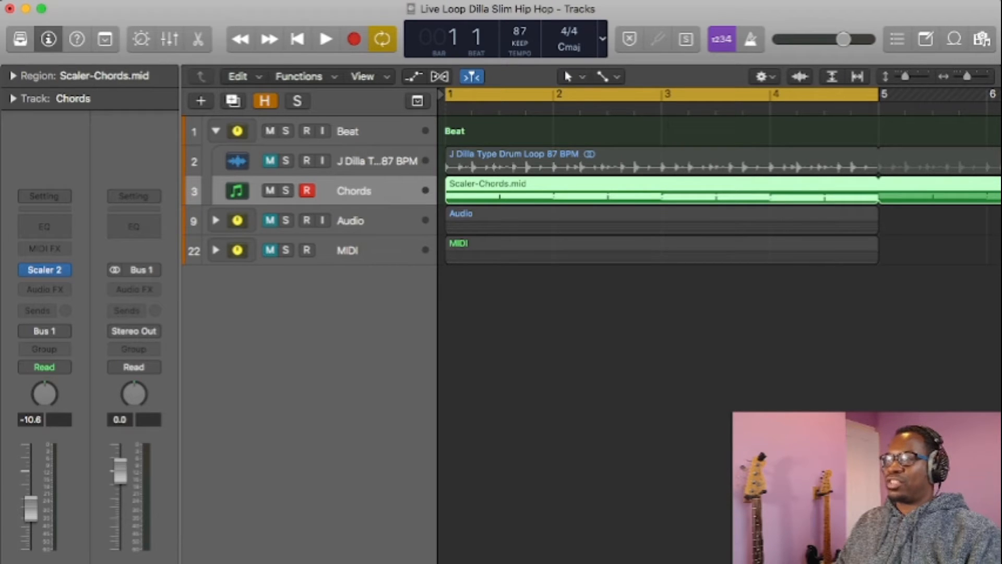
pyautogui.click(269, 161)
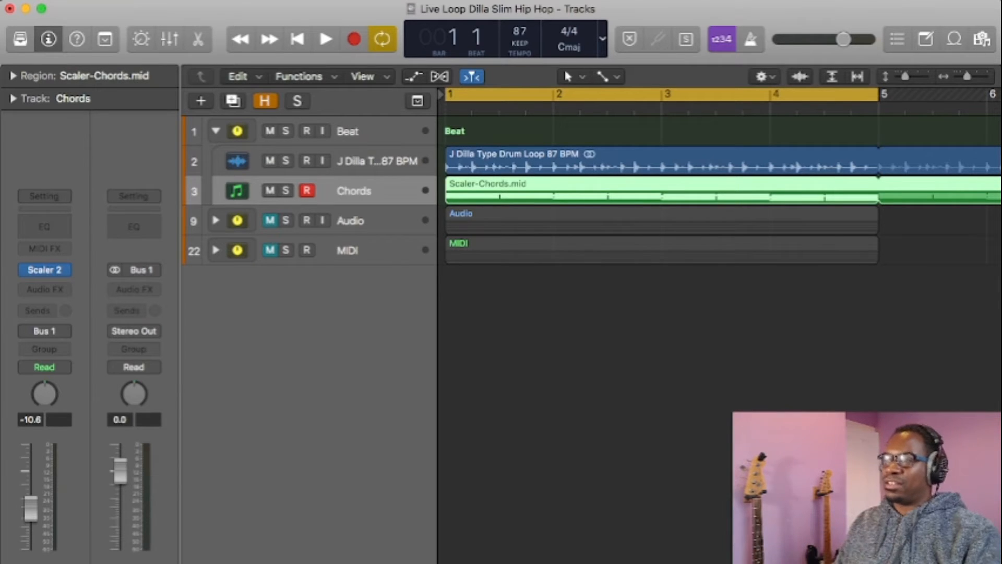
pyautogui.press('space')
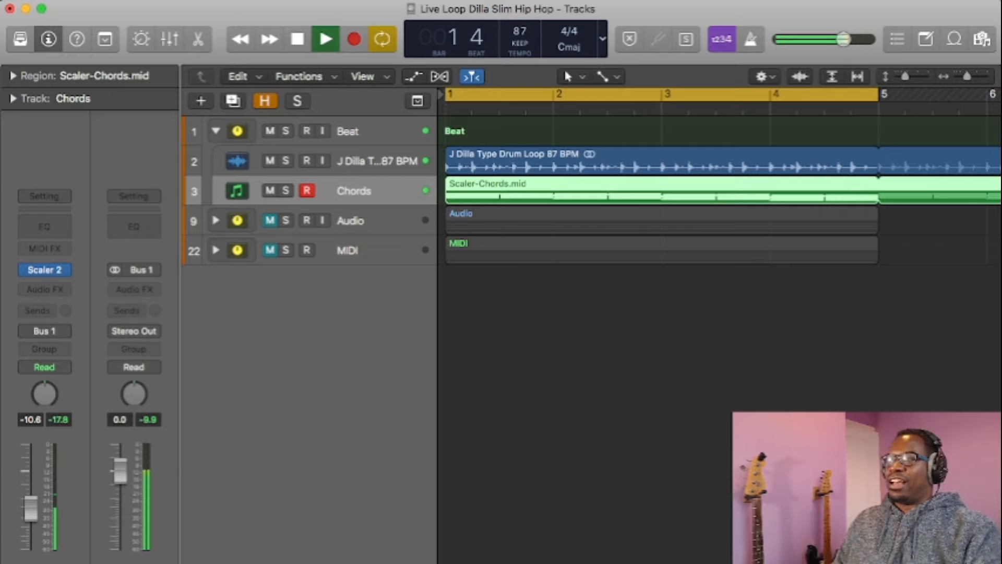
pyautogui.press('space')
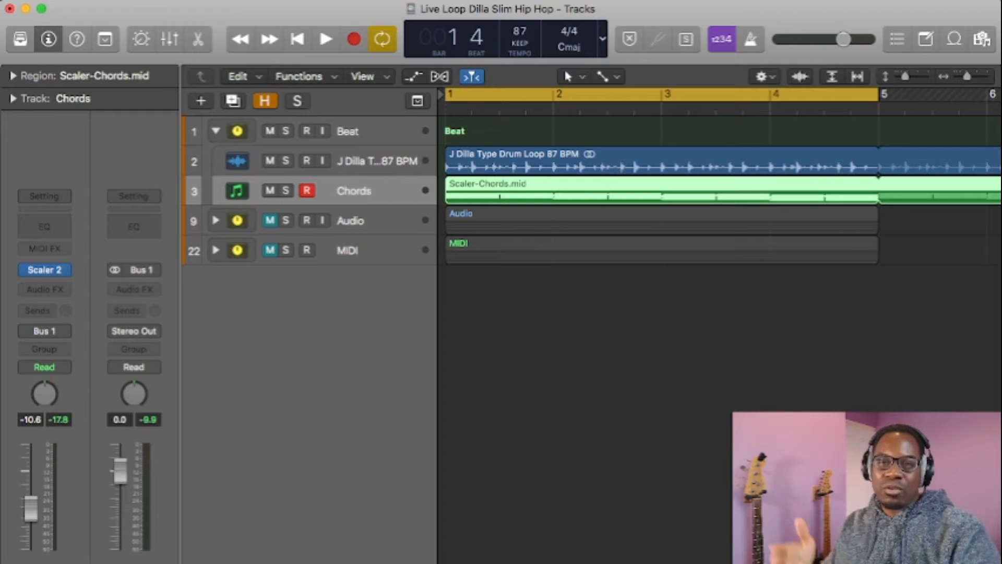
# Step: Select the J Dilla drum loop track, view its region in the editor and close the editor again
pyautogui.press('super+Tab')
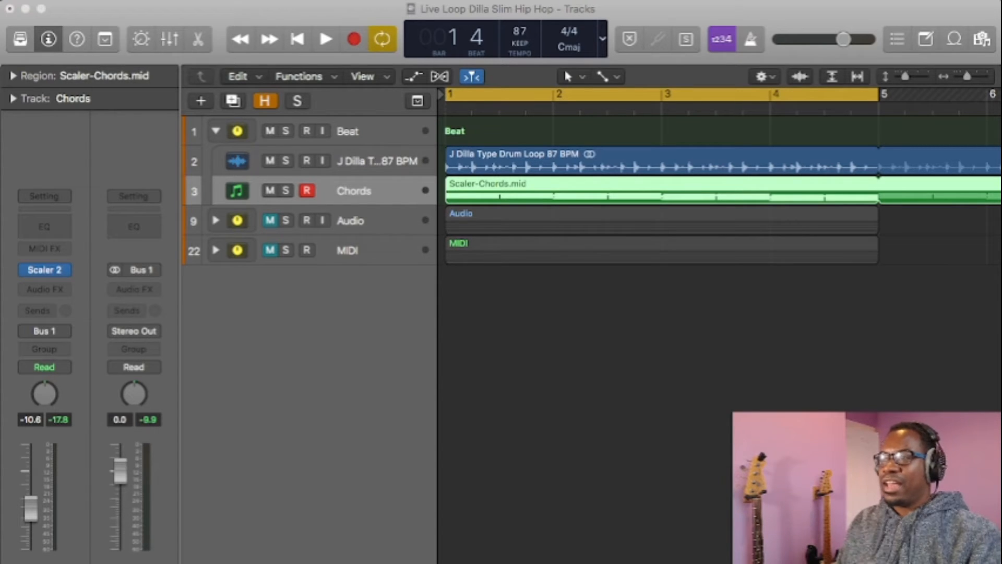
pyautogui.press('super+Tab')
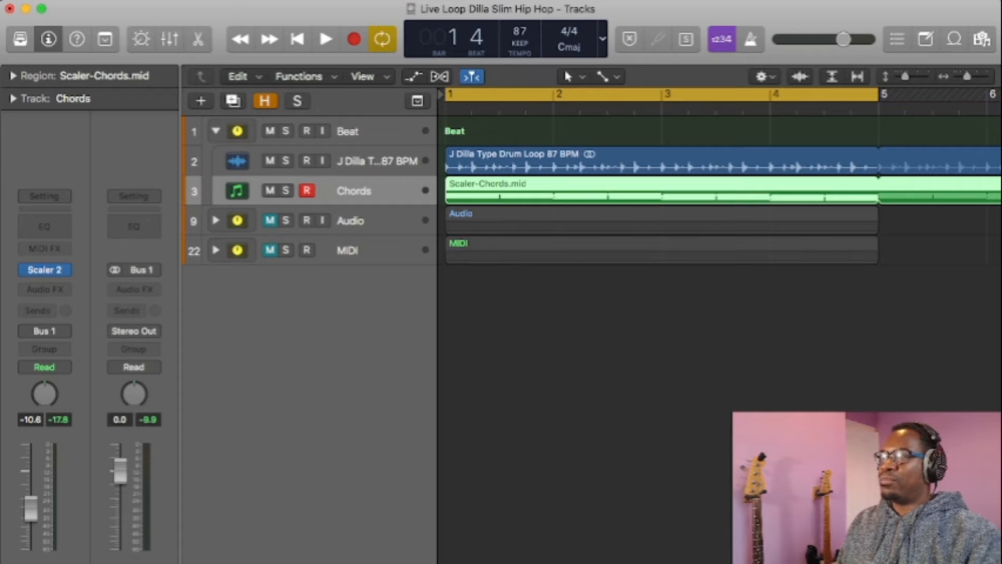
pyautogui.press('Up')
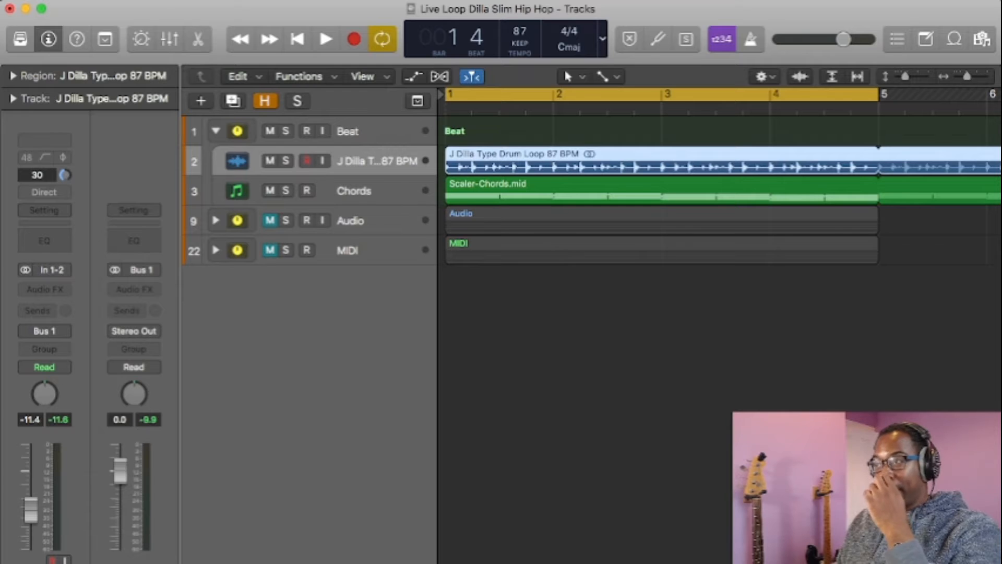
pyautogui.press('alt+super+p')
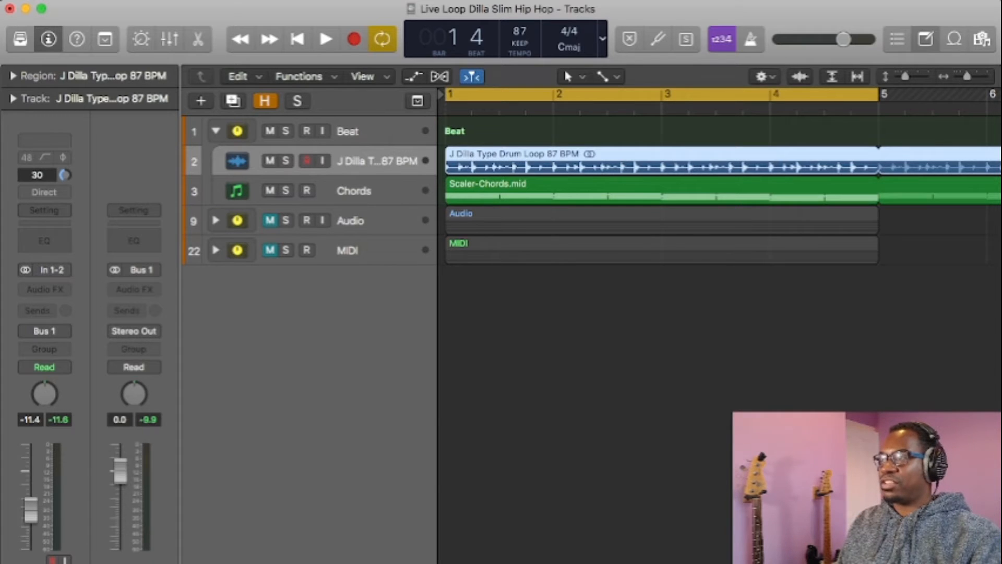
pyautogui.press('alt+super+p')
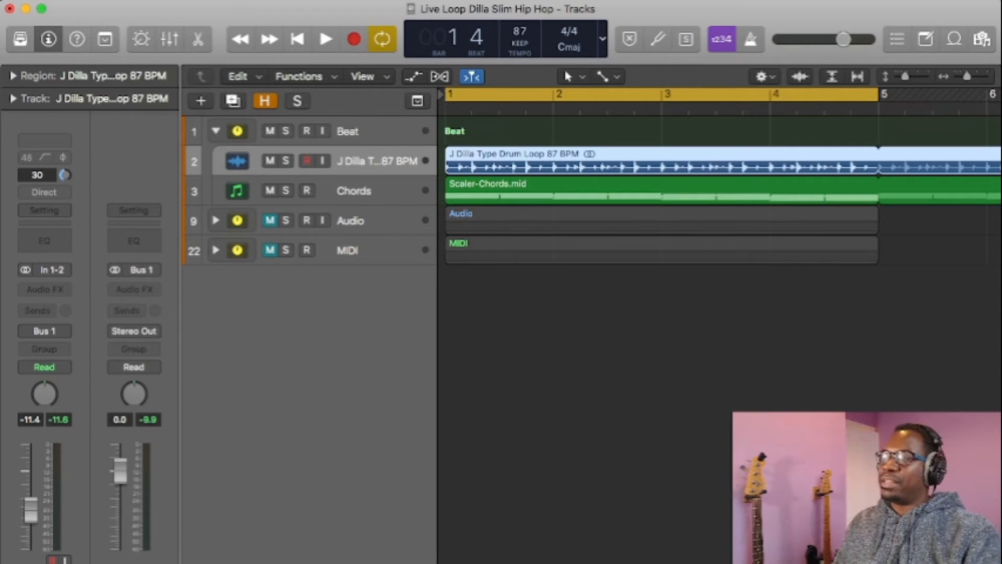
pyautogui.press('super+Tab')
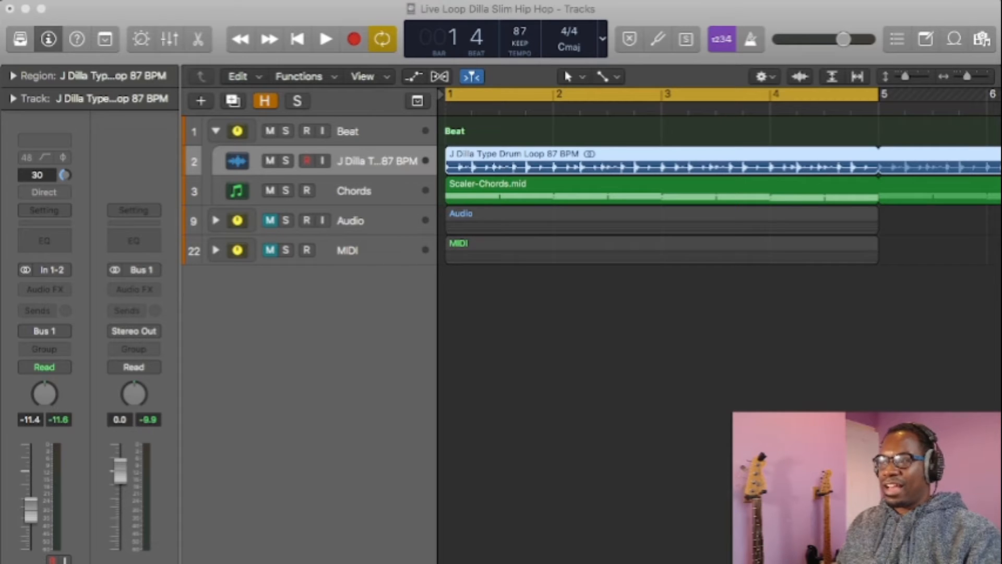
pyautogui.press('super+Tab')
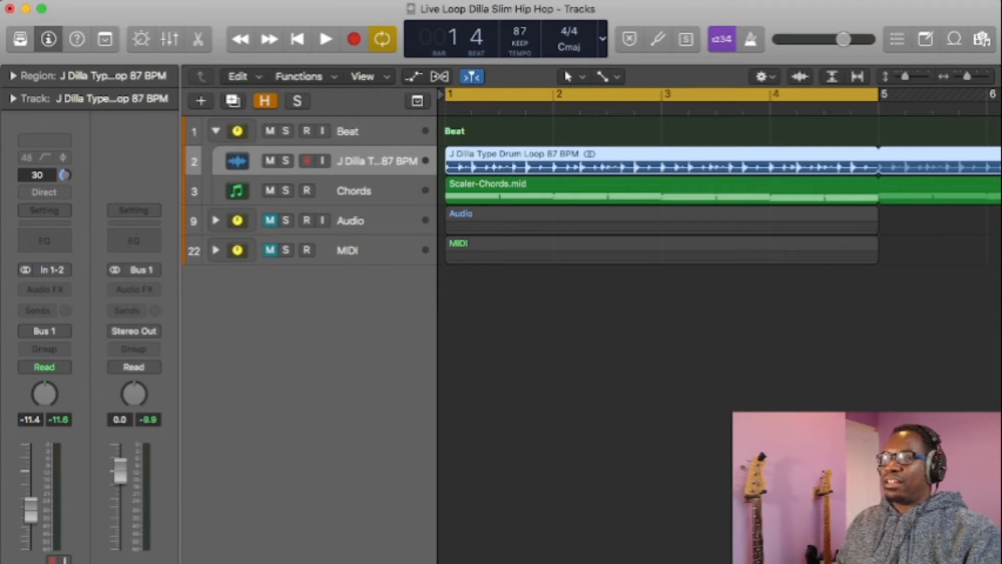
# Step: Mute the Chords and J Dilla drum loop tracks and expand the Audio stack
pyautogui.click(269, 190)
pyautogui.click(269, 161)
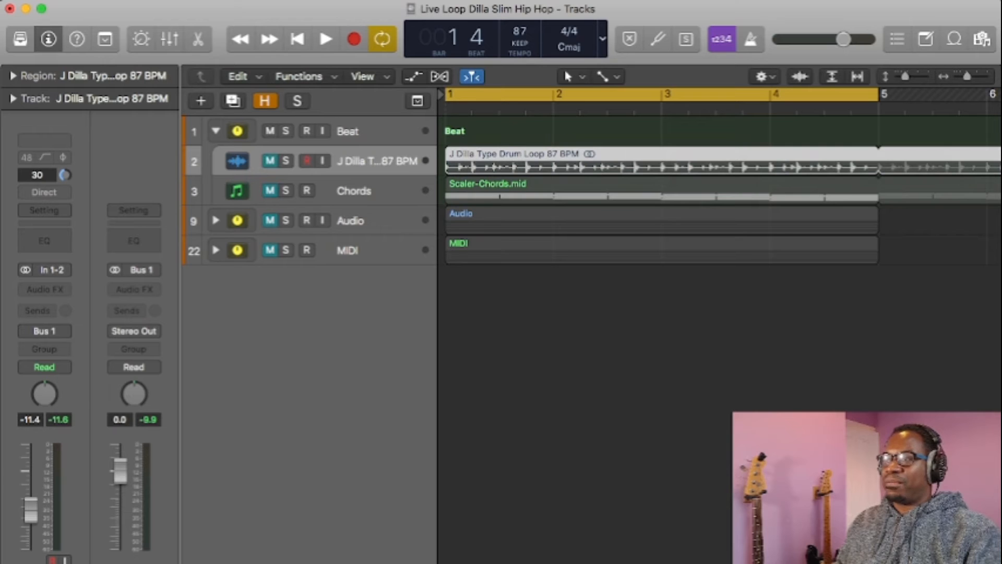
pyautogui.click(215, 220)
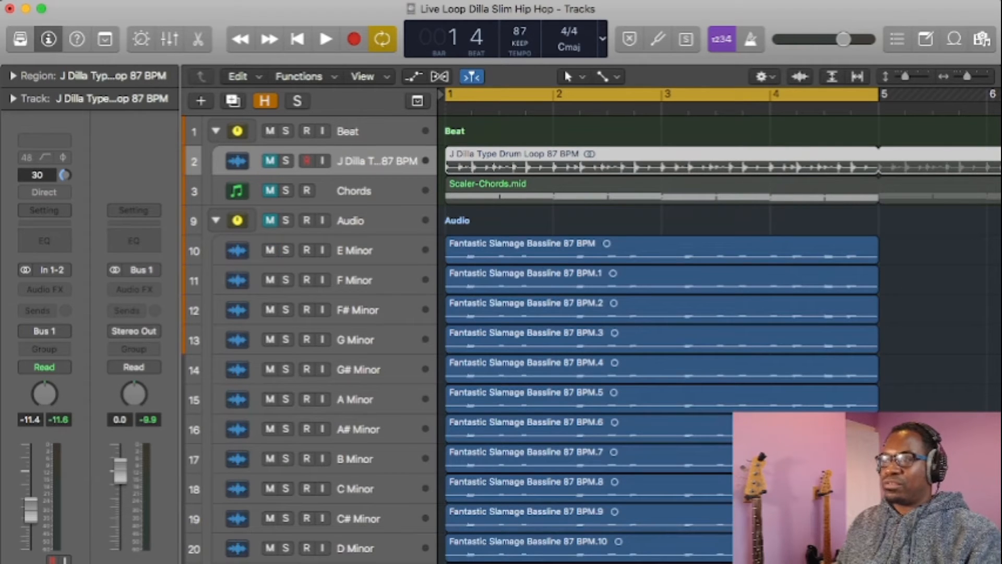
# Step: Unmute the Audio stack and play the E Minor bassline in solo, clearing the solo when playback is stopped
pyautogui.click(285, 250)
pyautogui.click(360, 250)
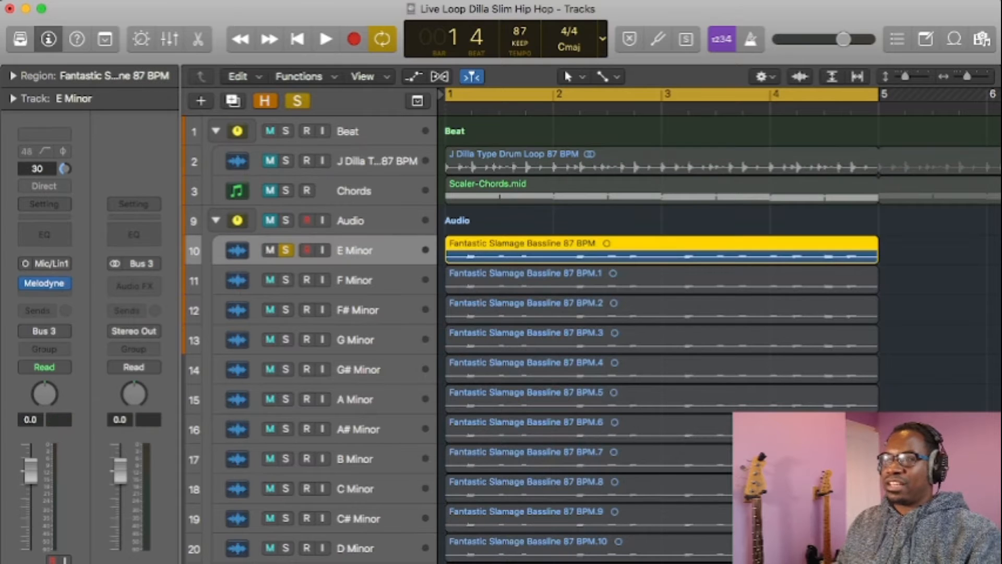
pyautogui.moveTo(45, 283)
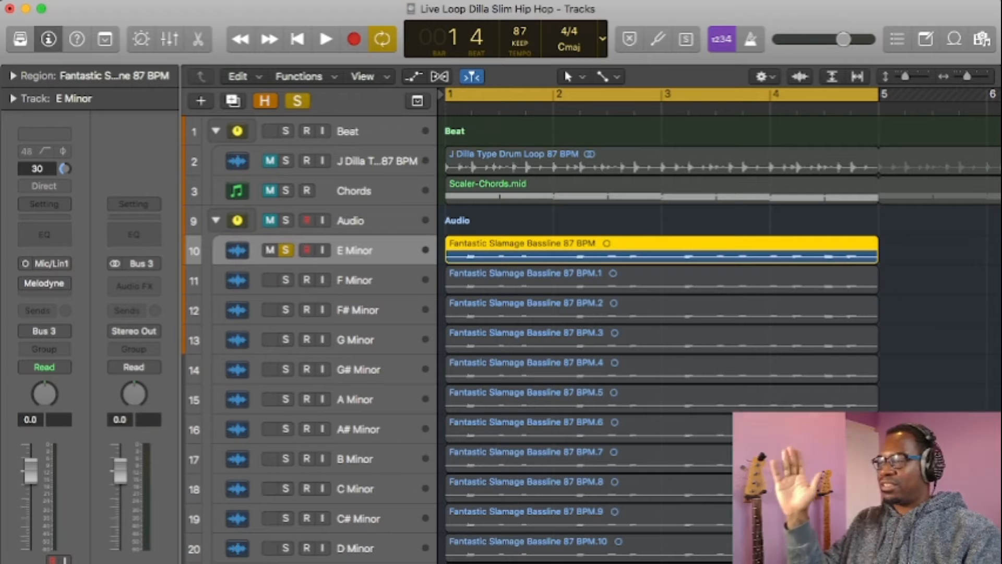
pyautogui.press('space')
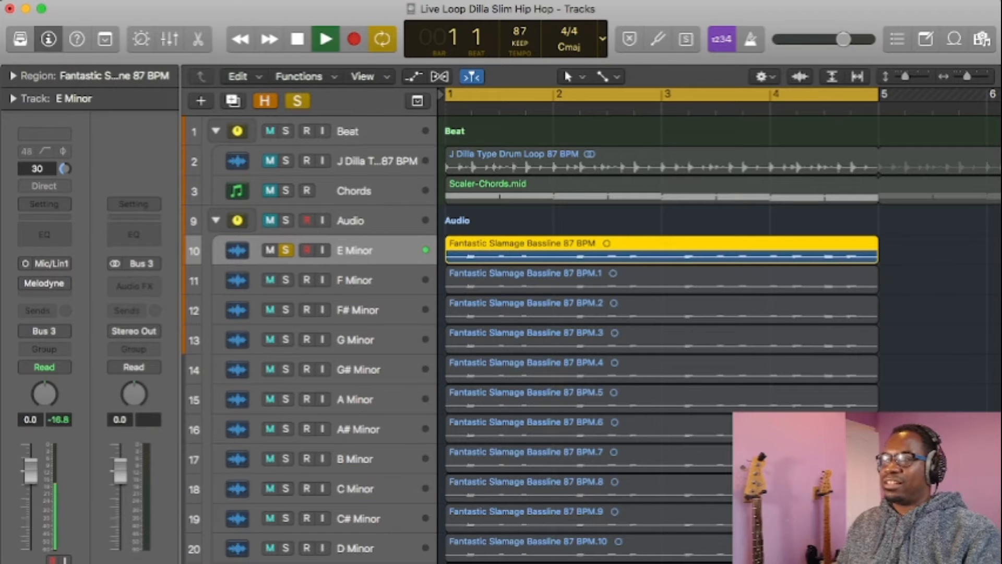
pyautogui.click(270, 221)
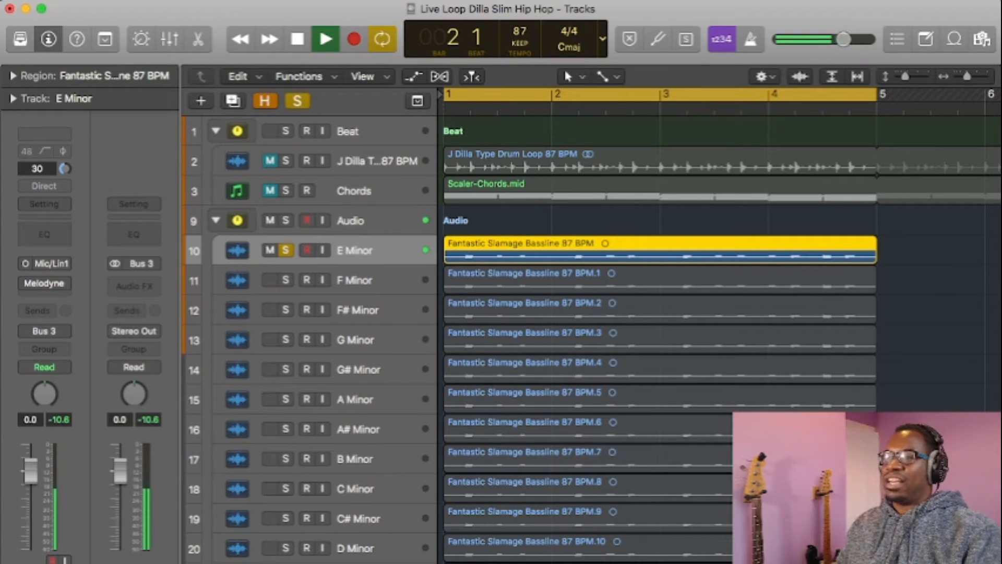
pyautogui.press('space')
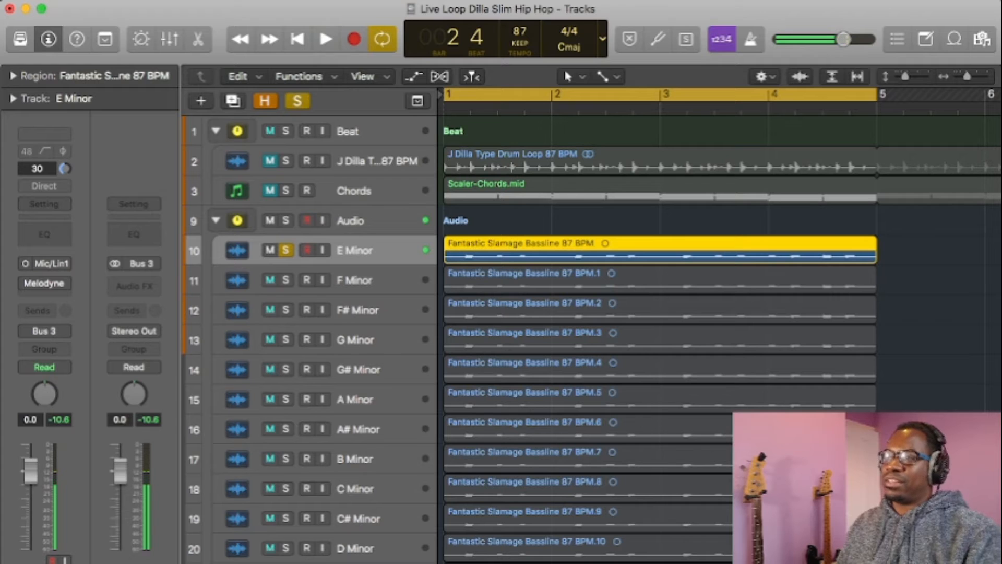
pyautogui.press('s')
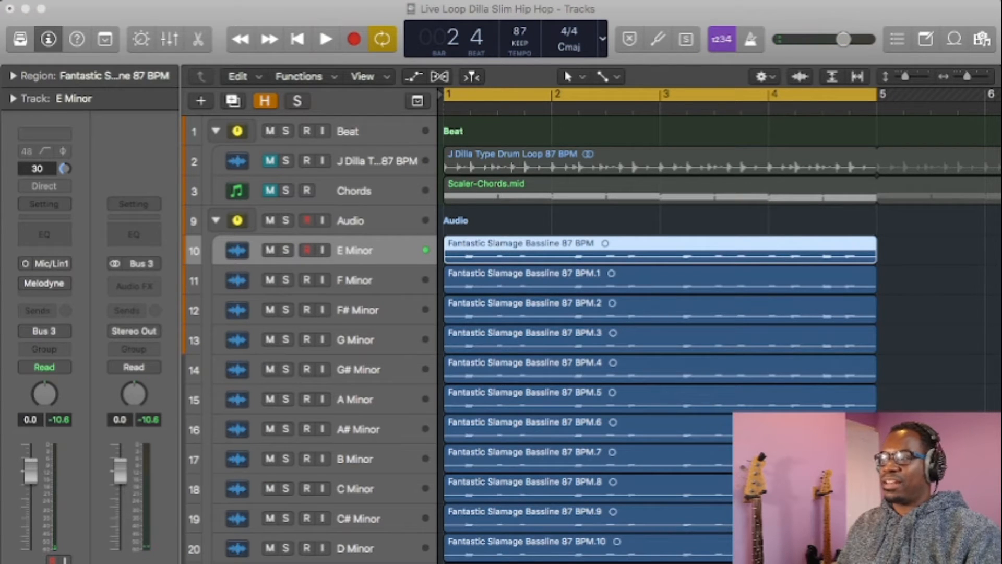
# Step: Solo the E Minor track and examine its bassline in the Melodyne plug-in, clearing the solo when done
pyautogui.press('super+Tab')
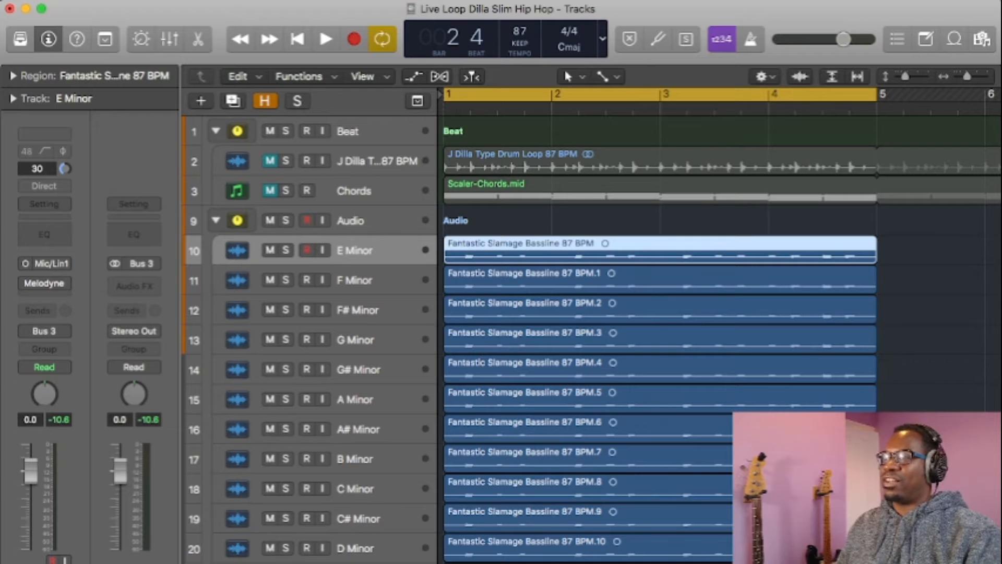
pyautogui.press('s')
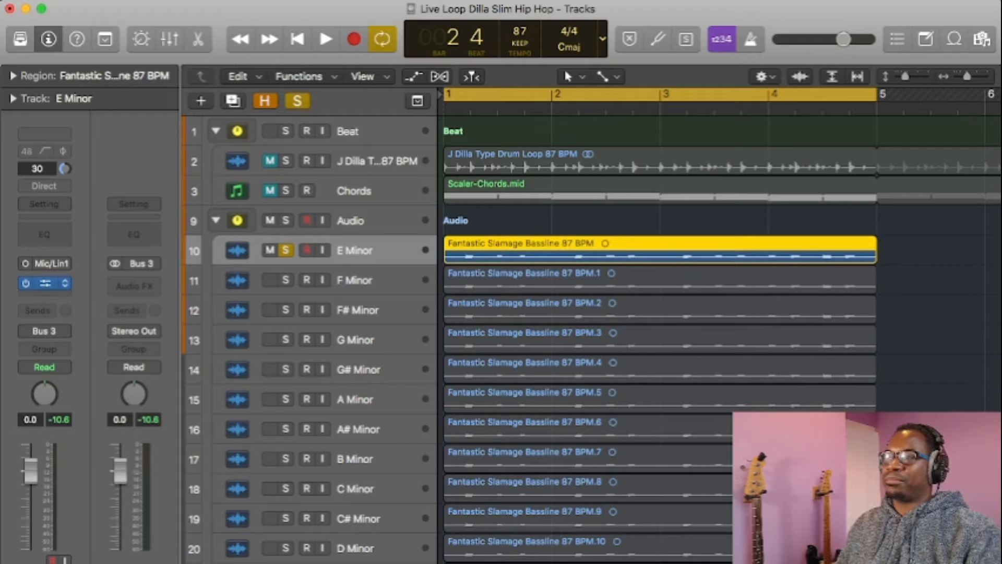
pyautogui.click(45, 284)
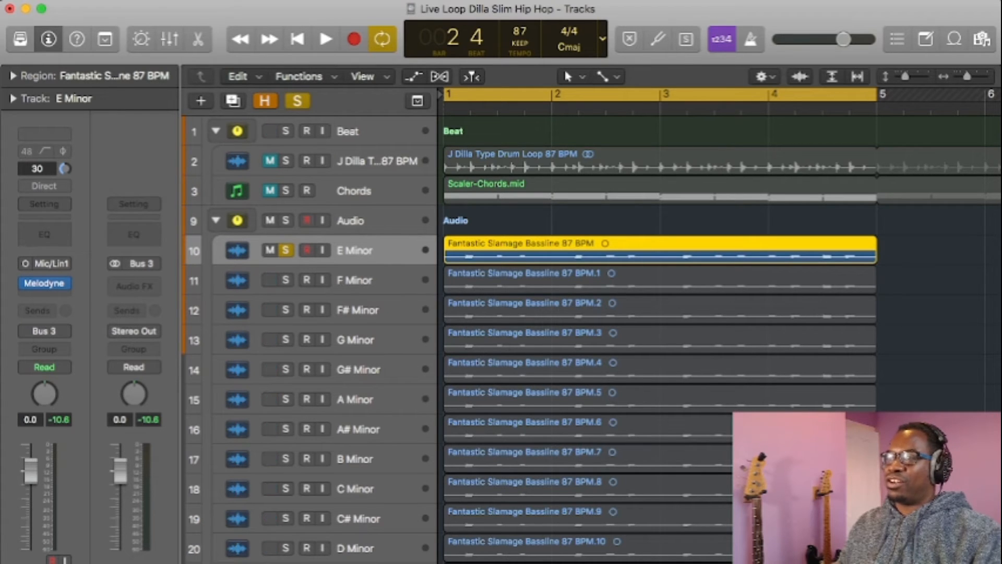
pyautogui.click(45, 284)
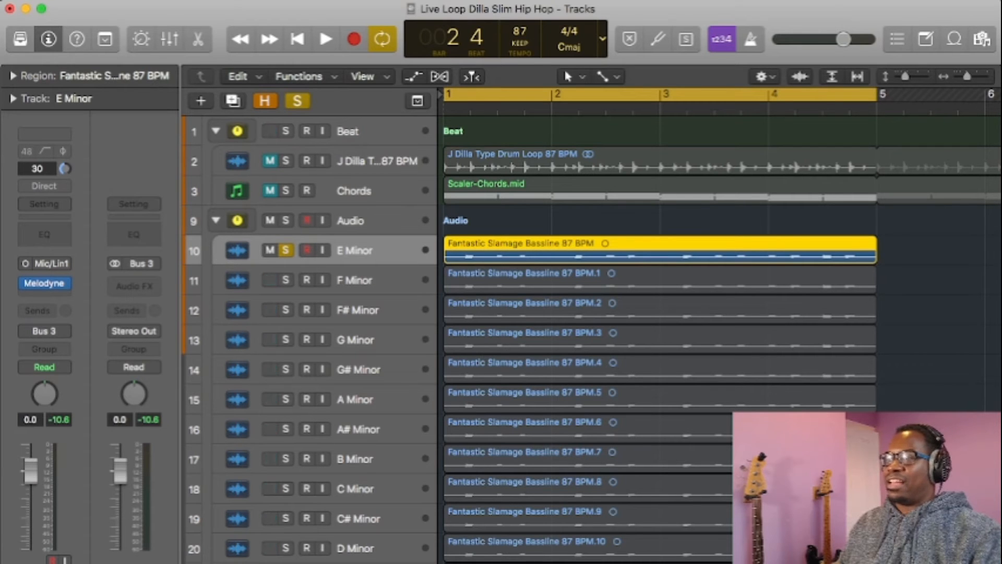
pyautogui.press('s')
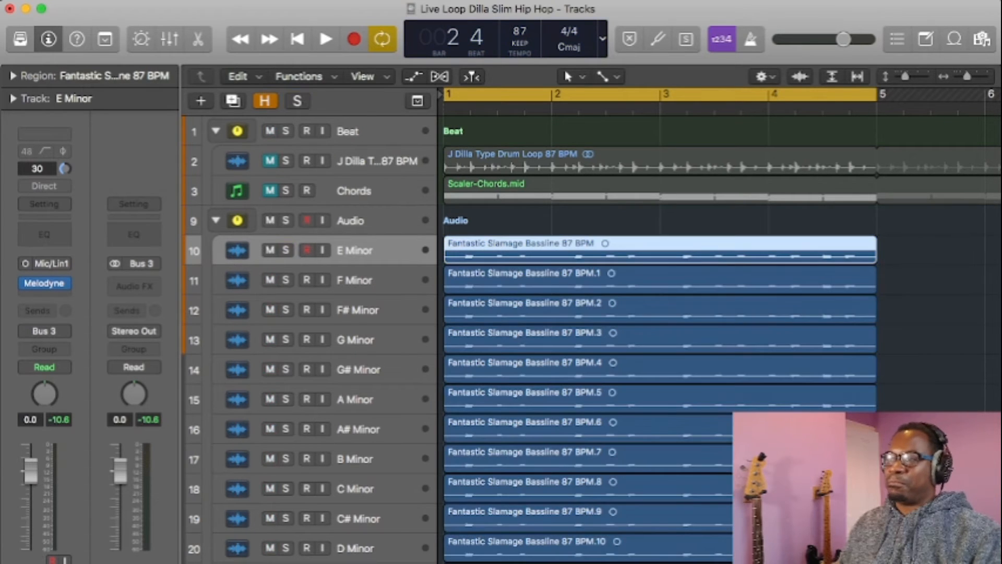
# Step: Solo the F Minor track, clear the solo and bring up Melodyne on the F# Minor track
pyautogui.press('Down')
pyautogui.press('s')
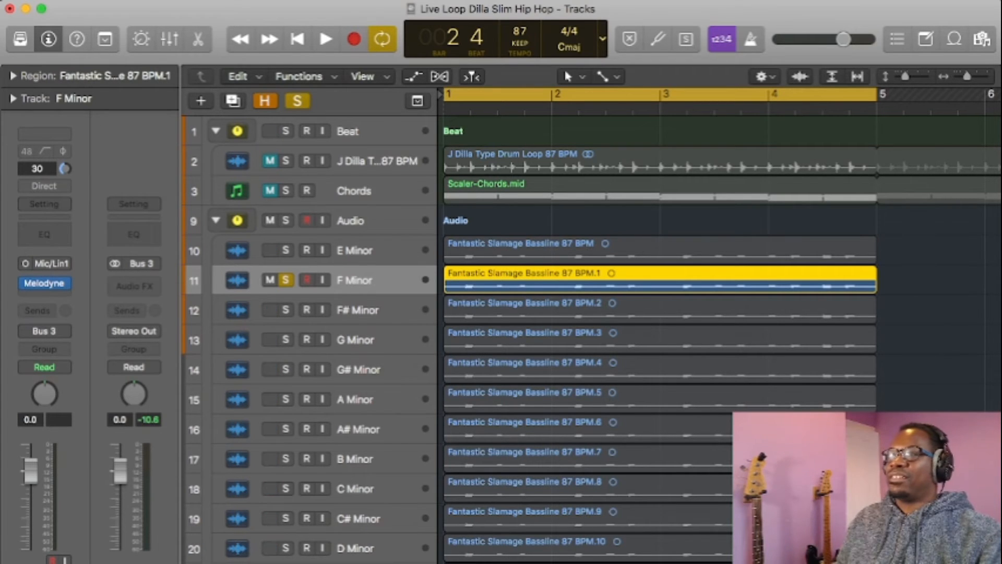
pyautogui.press('s')
pyautogui.press('Down')
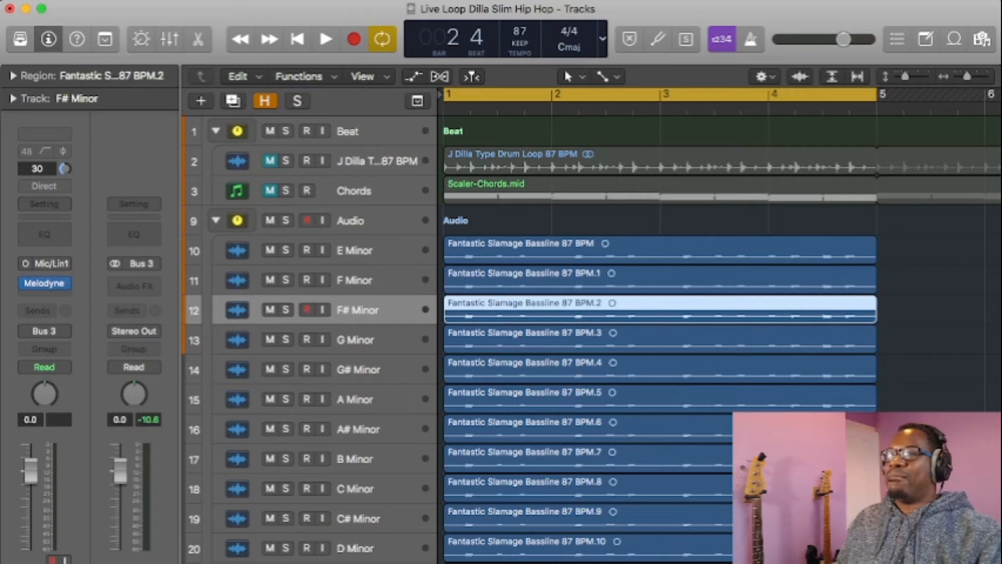
pyautogui.click(44, 283)
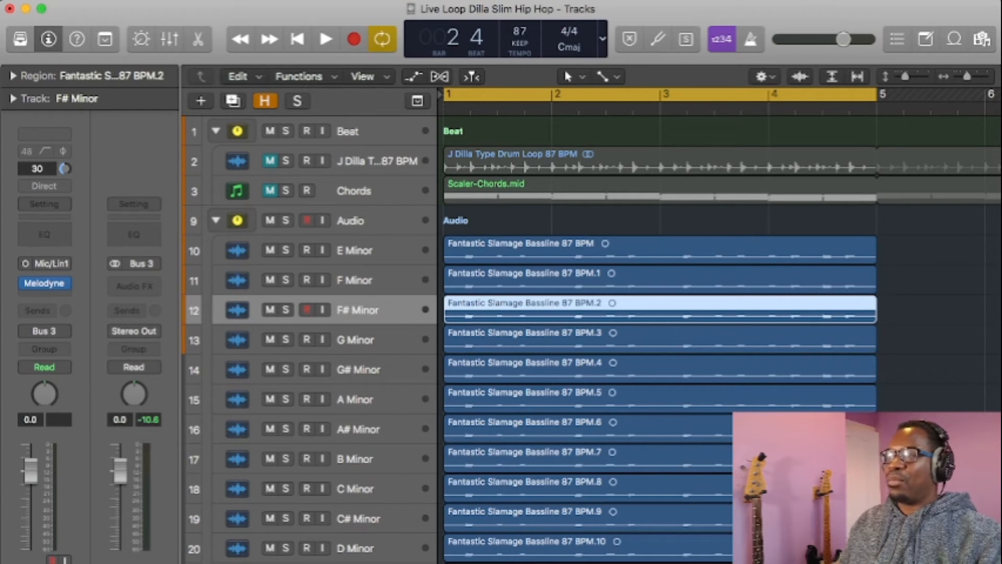
# Step: Select the E Minor audio track, view its bassline in the Melodyne plug-in and close the plug-in window
pyautogui.click(365, 250)
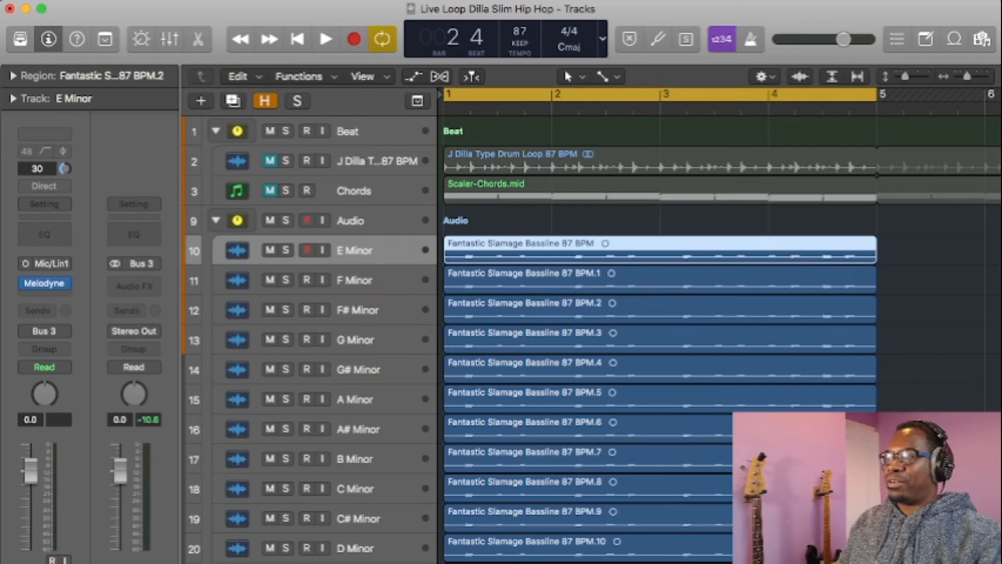
pyautogui.moveTo(45, 283)
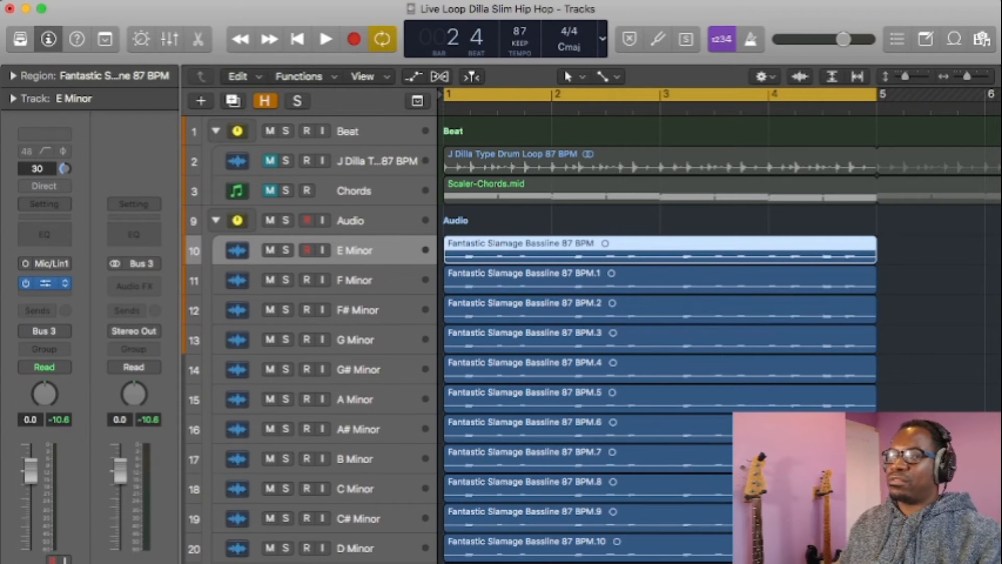
pyautogui.click(45, 283)
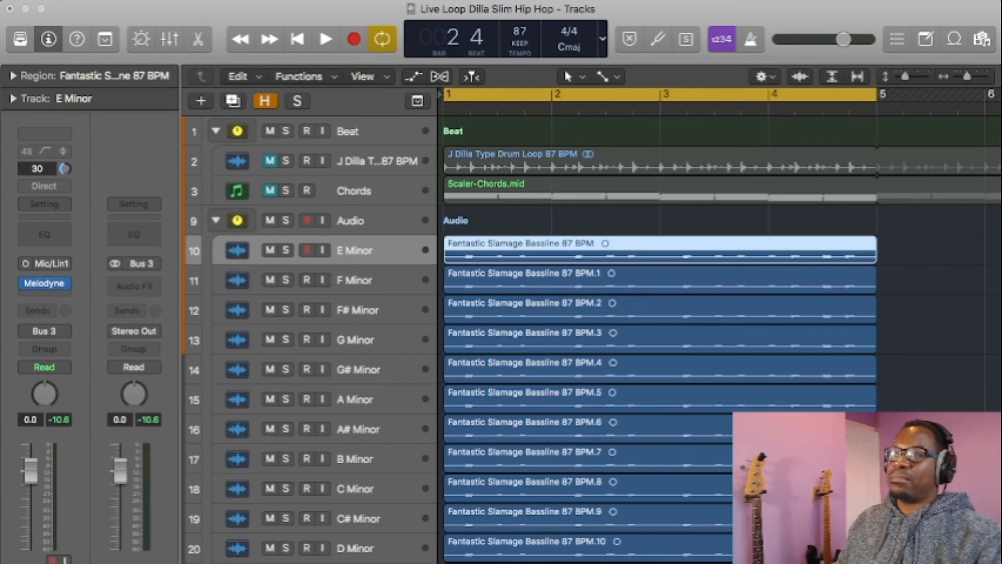
pyautogui.press('super+w')
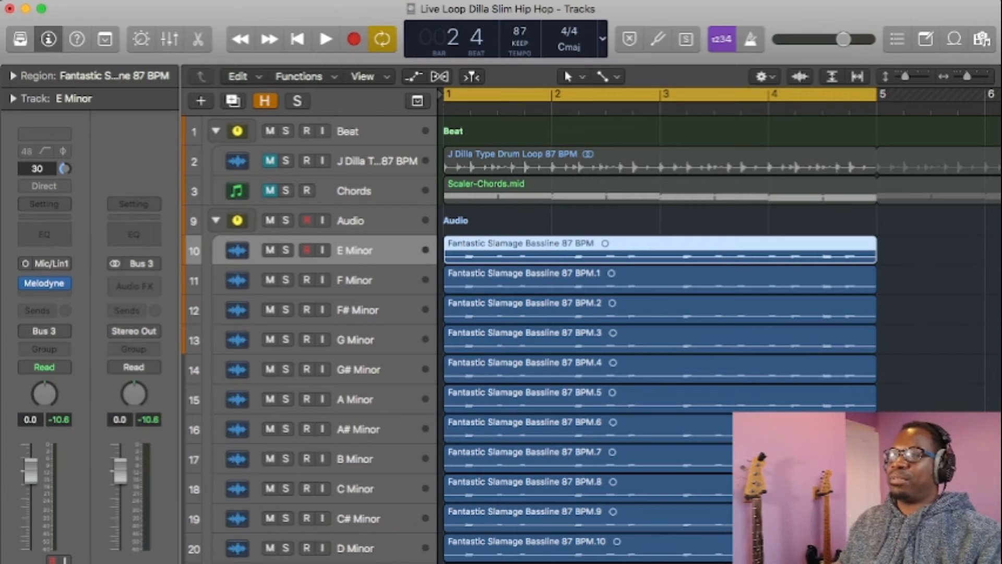
# Step: Collapse and mute the Audio stack, and expand the MIDI stack with its E minor region selected
pyautogui.click(215, 221)
pyautogui.click(216, 250)
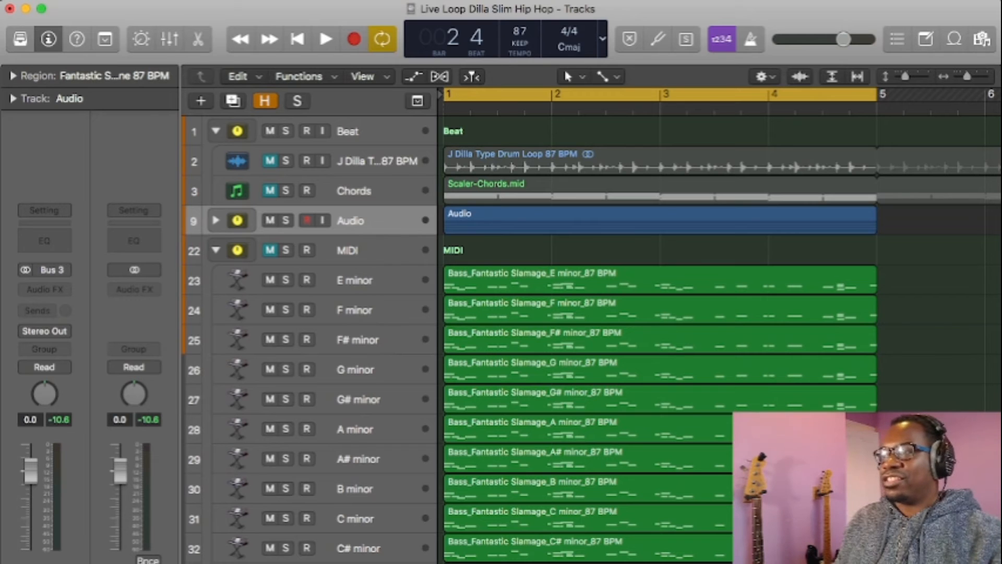
pyautogui.click(543, 281)
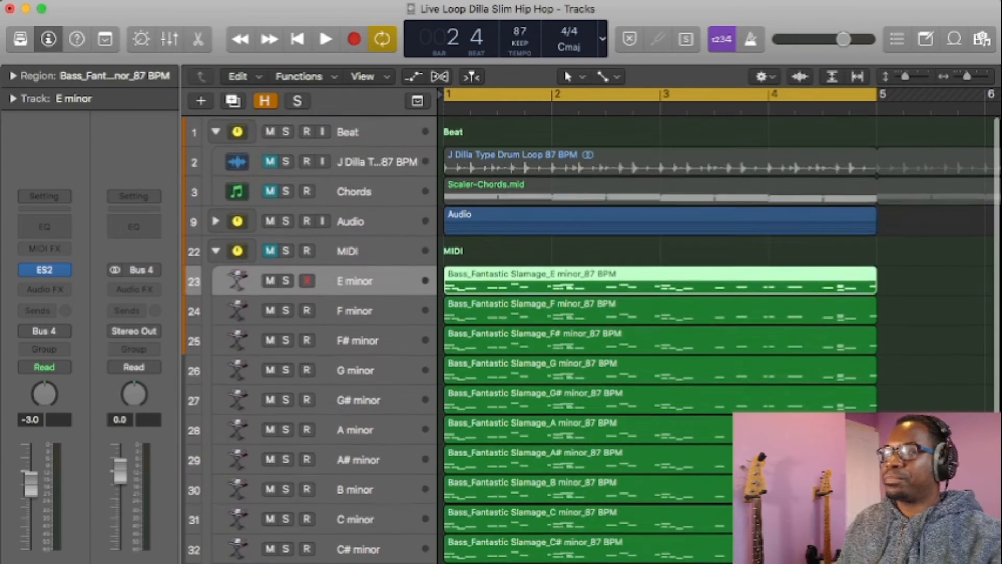
pyautogui.click(270, 221)
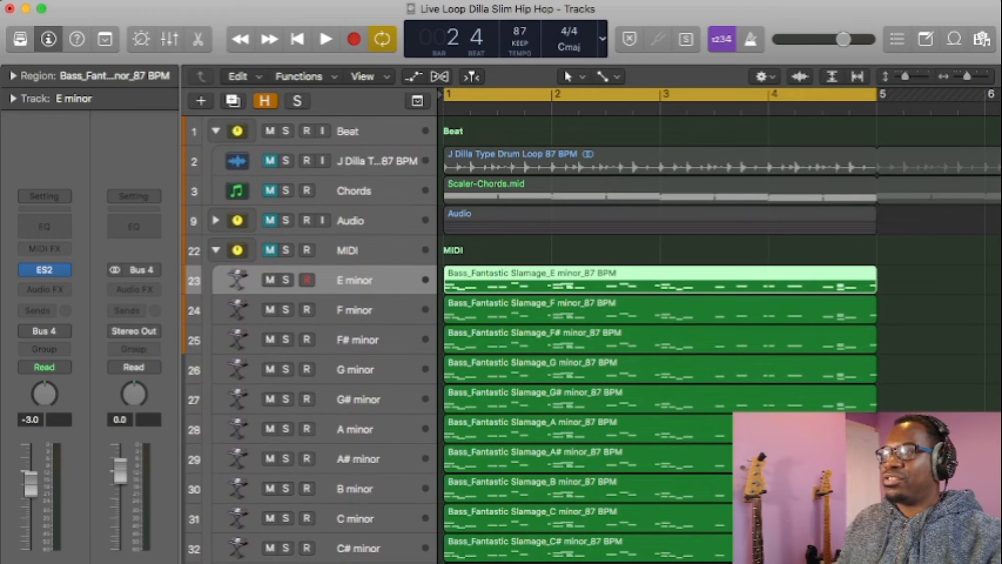
# Step: Solo the E minor MIDI track and play its bassline, stopping playback when done
pyautogui.press('s')
pyautogui.press('space')
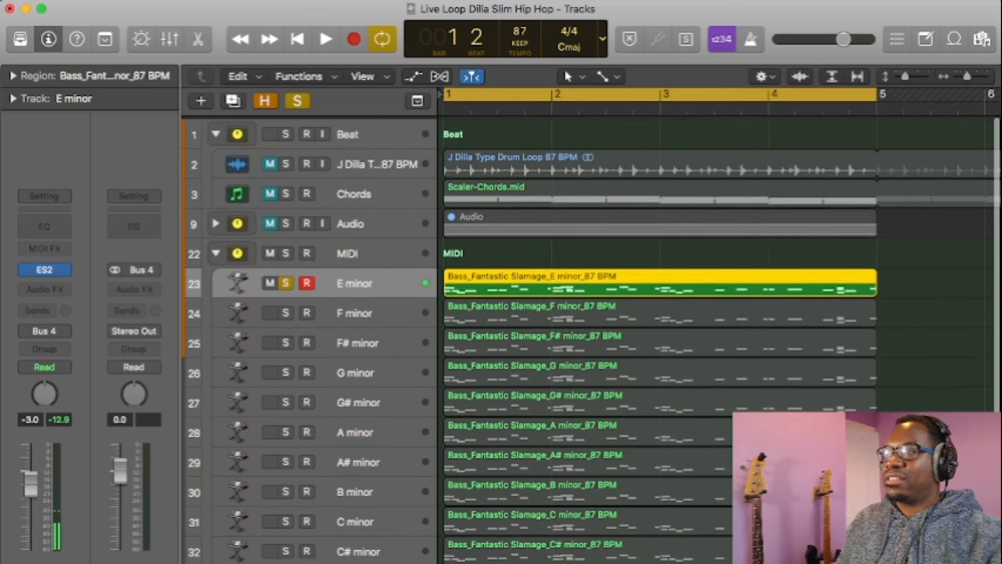
pyautogui.press('space')
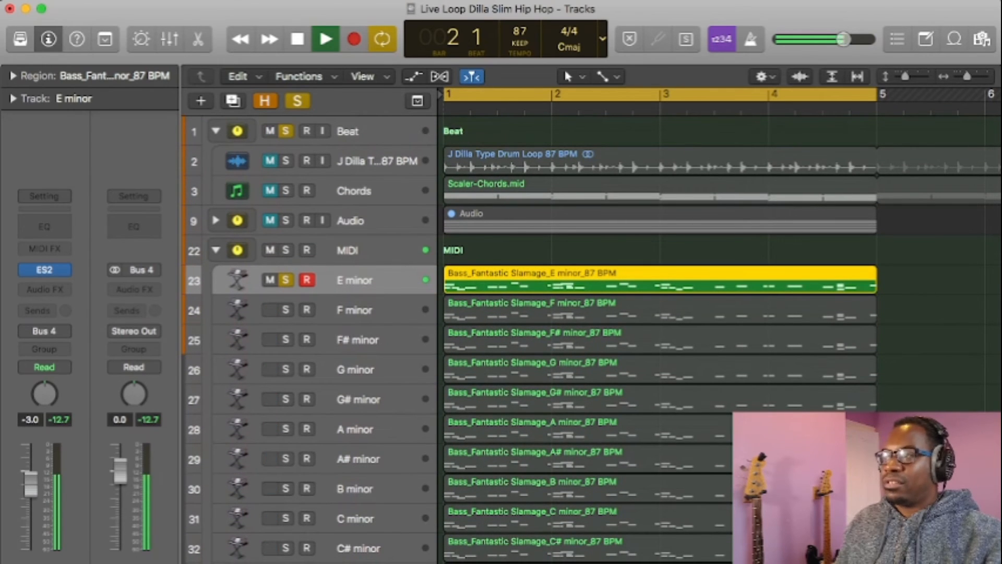
pyautogui.press('space')
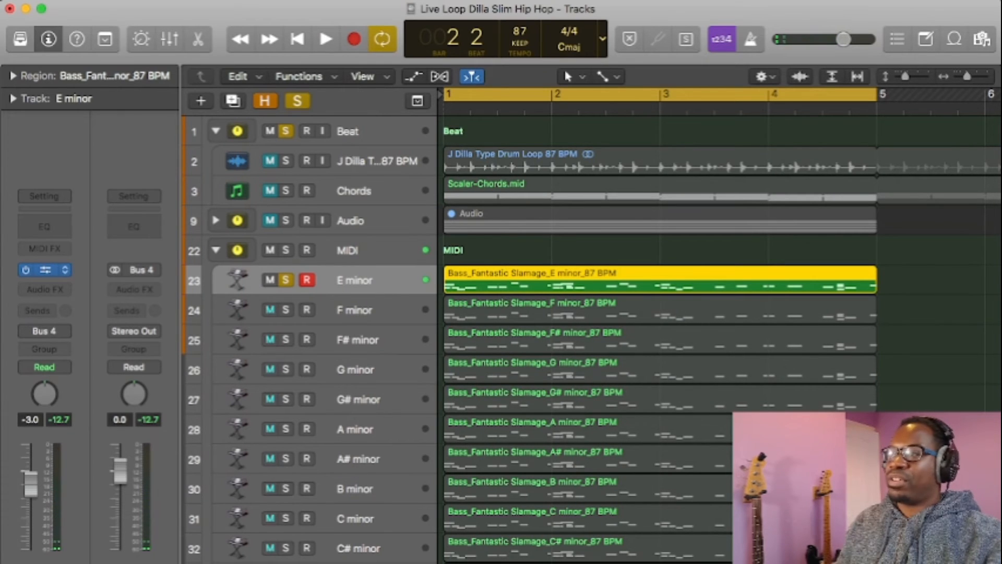
pyautogui.press('space')
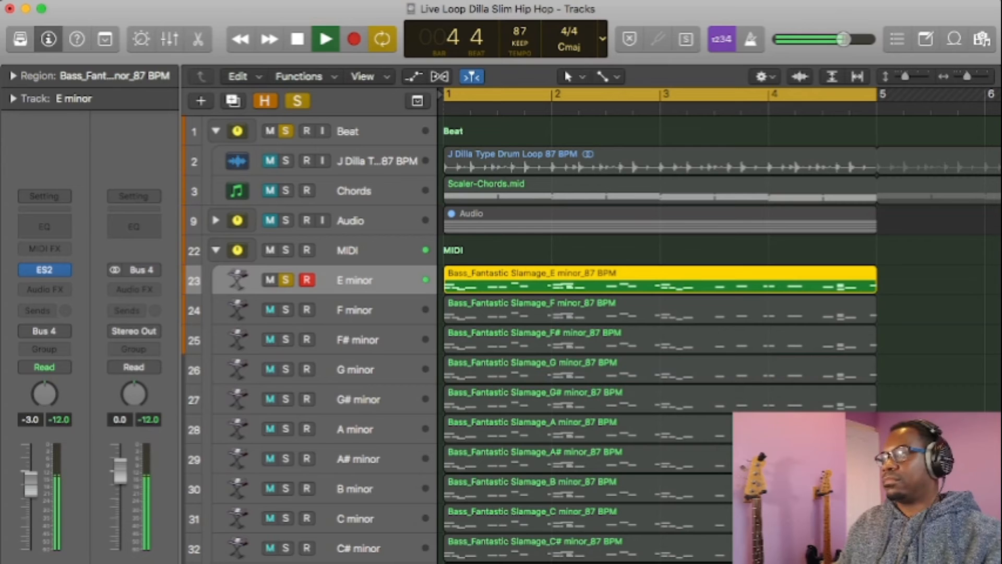
pyautogui.press('space')
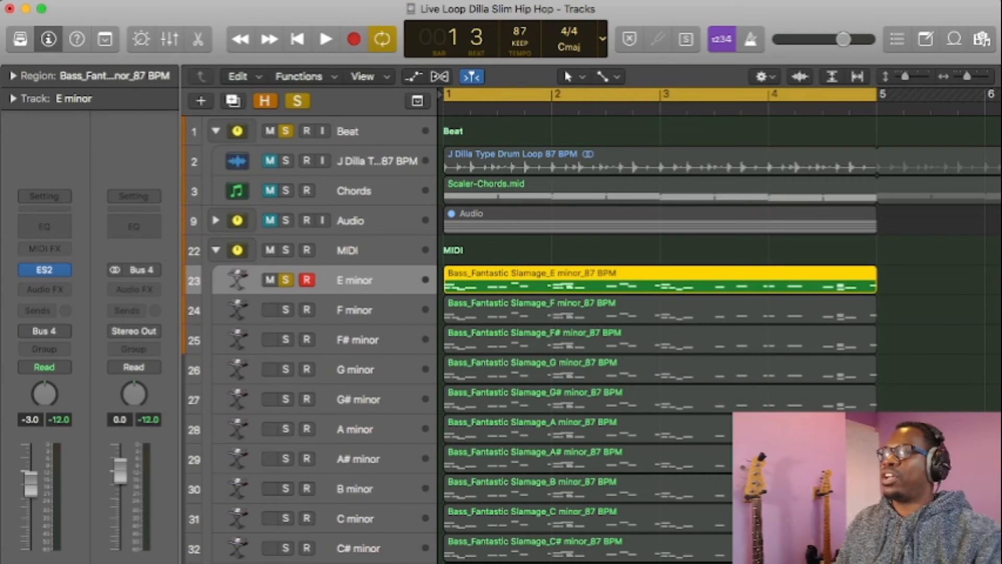
# Step: Examine the E minor MIDI region in the Piano Roll with all its notes selected, and close the editor
pyautogui.press('p')
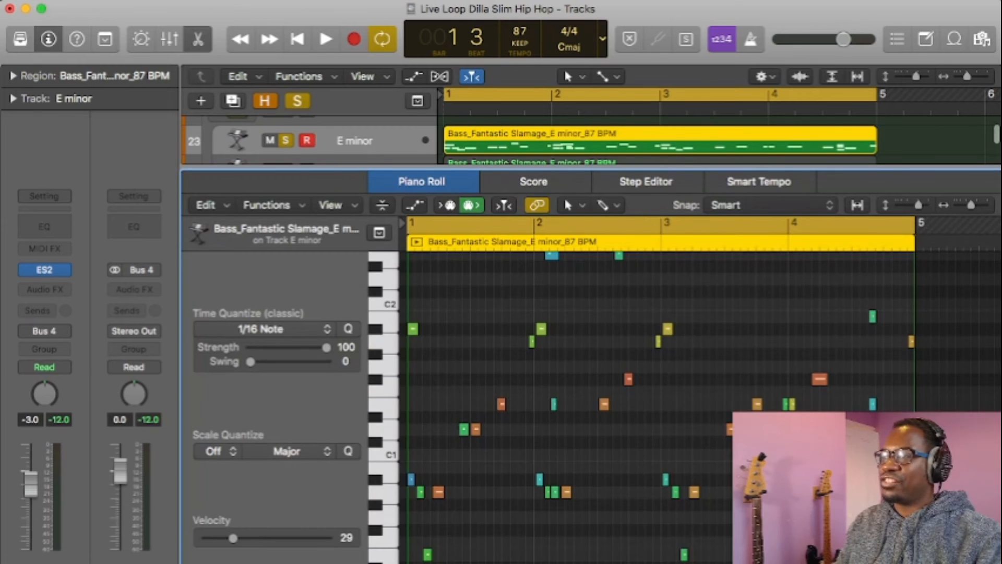
pyautogui.press('super+a')
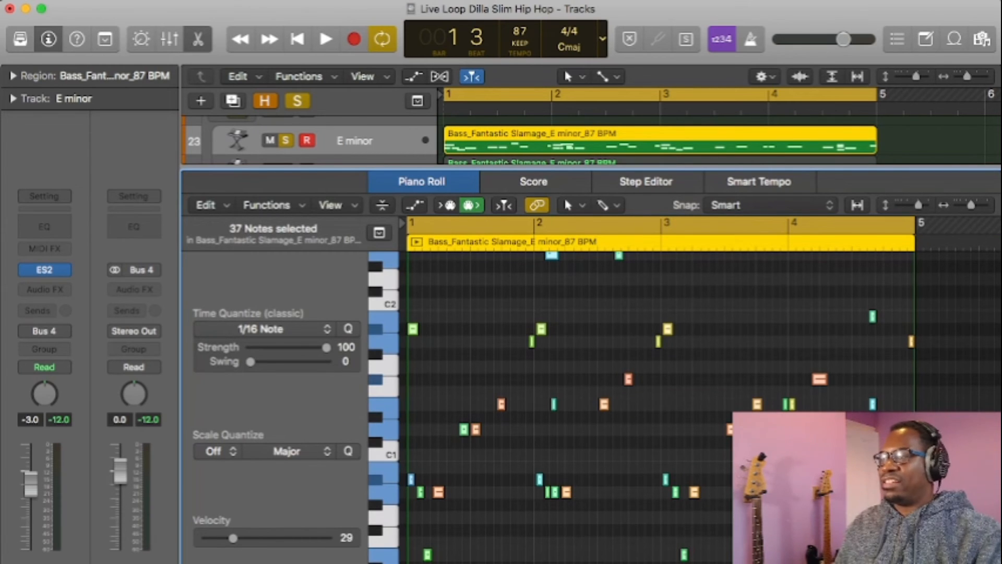
pyautogui.press('p')
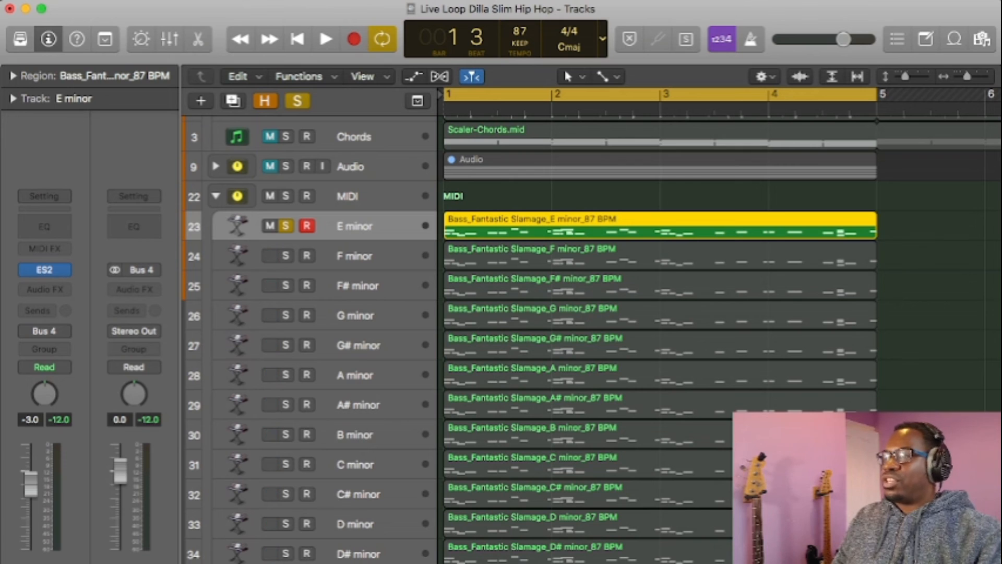
# Step: Open the E minor MIDI region's name for editing and close the name field again
pyautogui.hscroll(1, 715, 323)
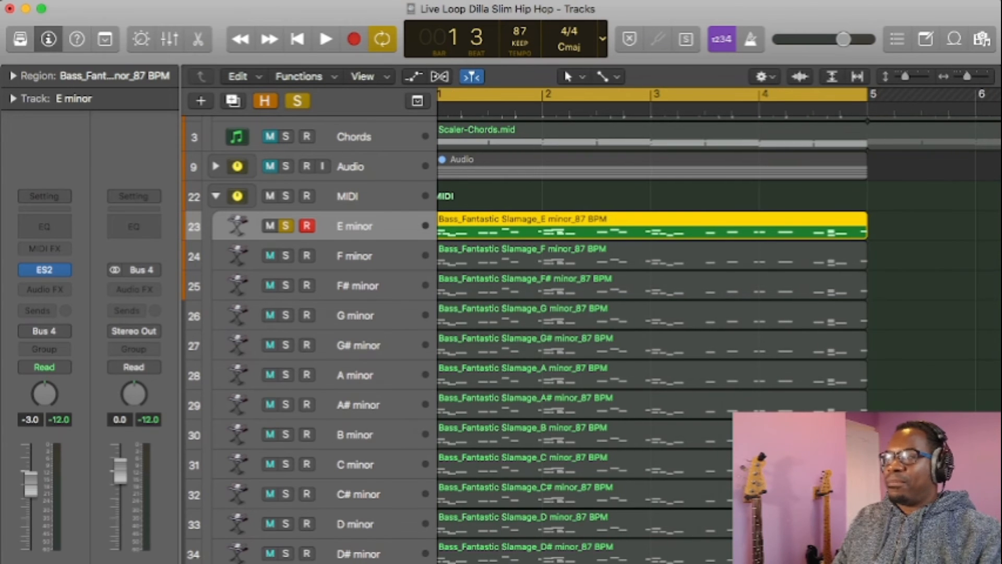
pyautogui.hscroll(-1, 715, 324)
pyautogui.hscroll(1, 715, 323)
pyautogui.hscroll(1, 715, 323)
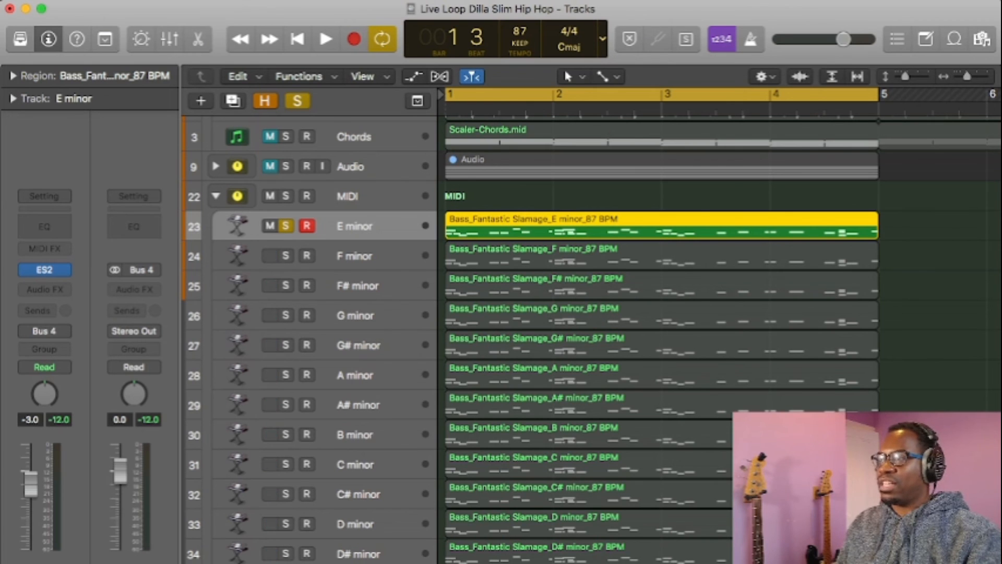
pyautogui.hotkey('shift', 'n')
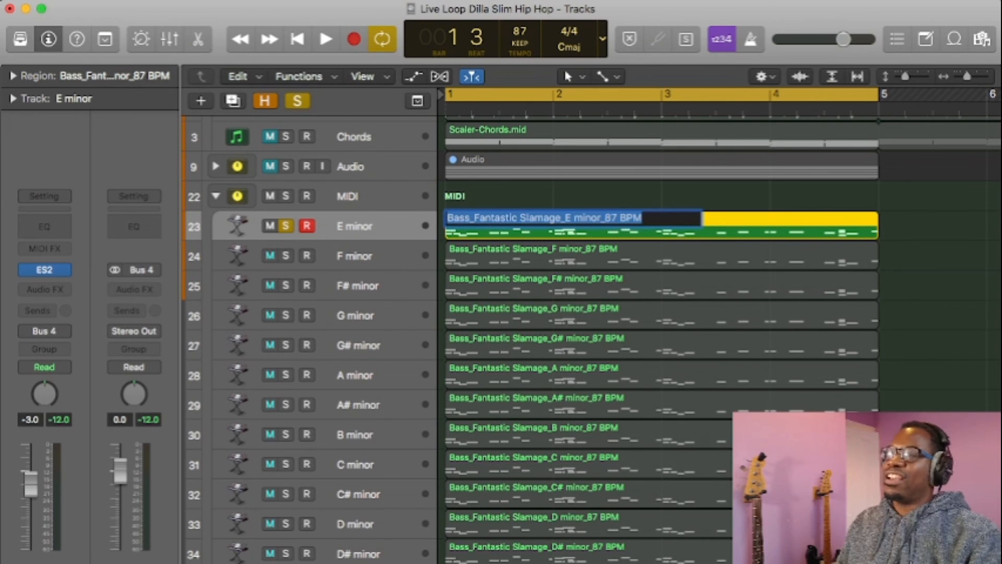
pyautogui.press('Return')
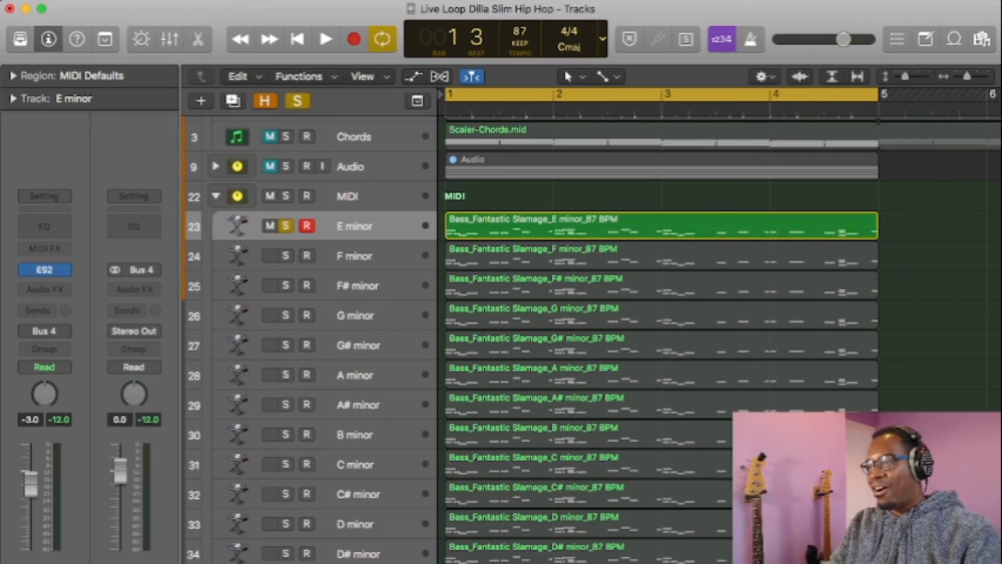